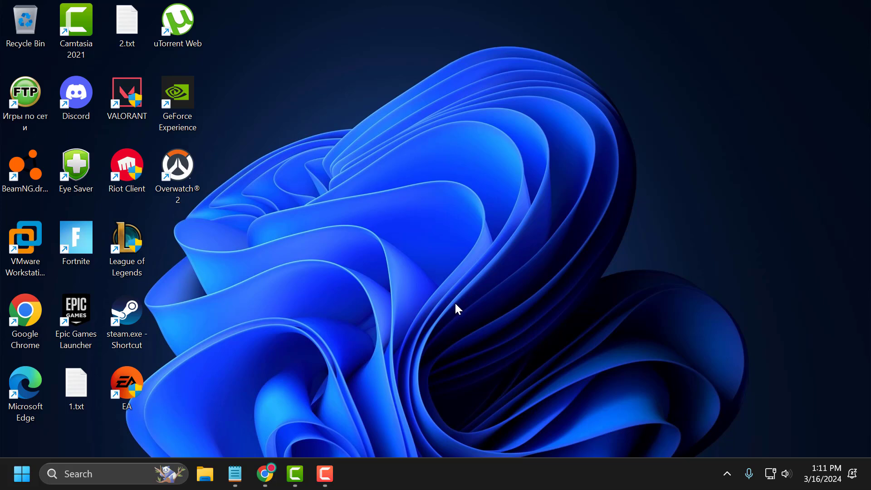
Exit the Riot Client from the hidden notification-area icons
click(726, 474)
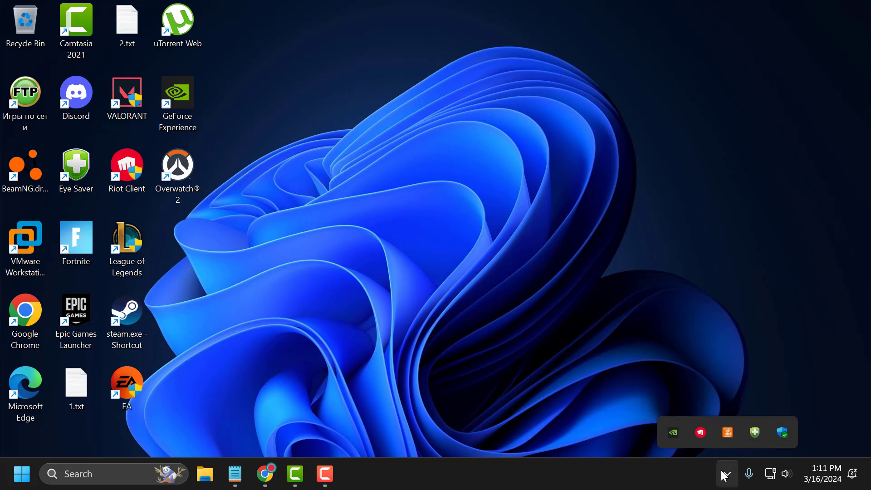
right_click(699, 433)
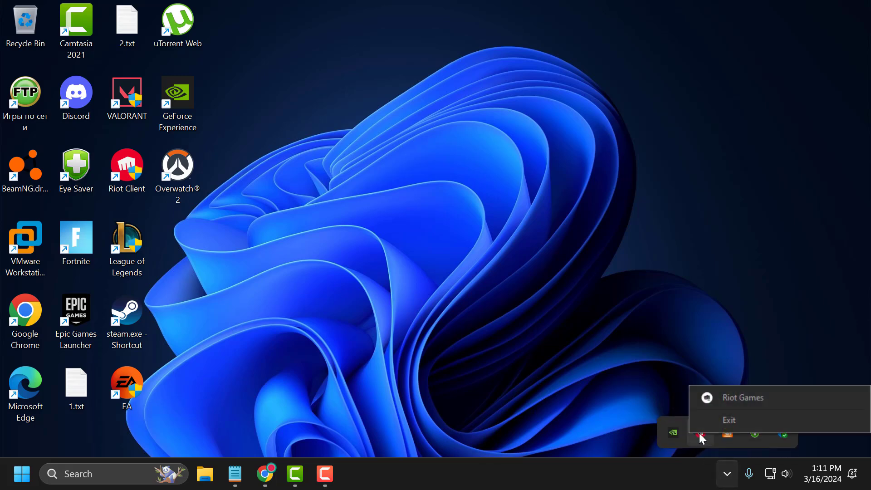
click(711, 422)
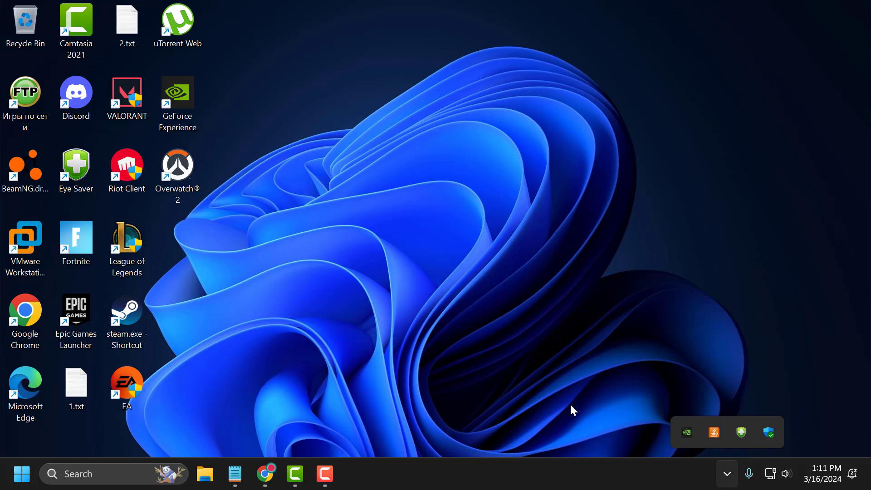
Search 'con' and open Control Panel
click(78, 475)
text(con)
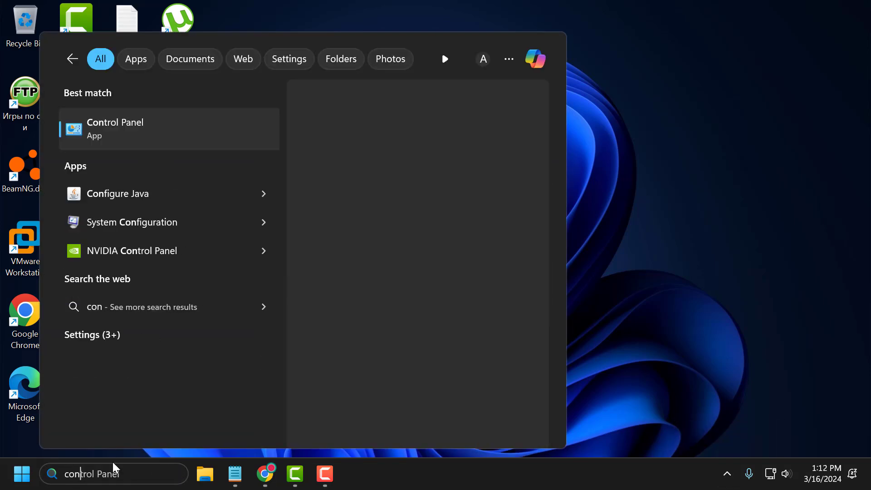
click(141, 138)
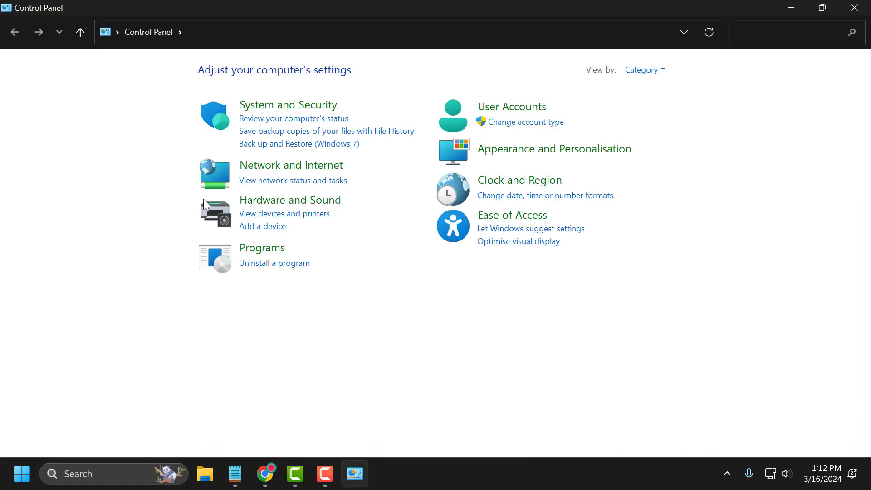
In Uninstall a program, uninstall Riot Vanguard and confirm with Yes
click(272, 263)
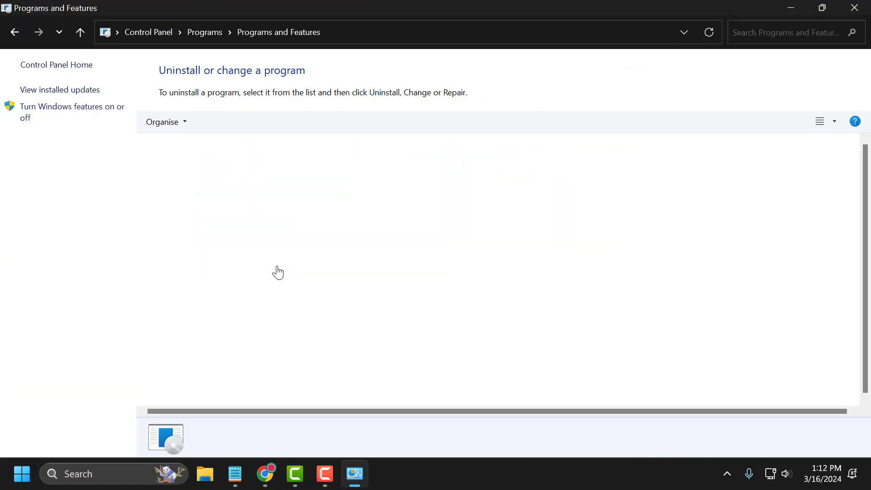
click(213, 223)
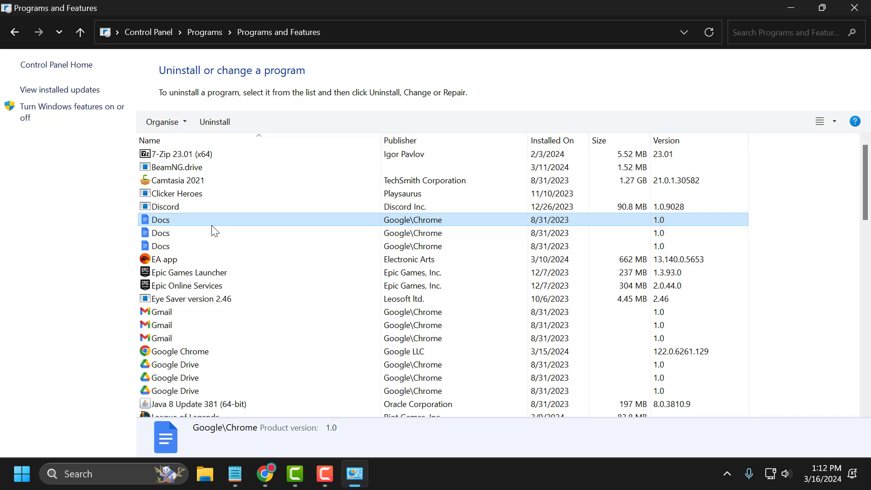
scroll(213, 232, down, 15)
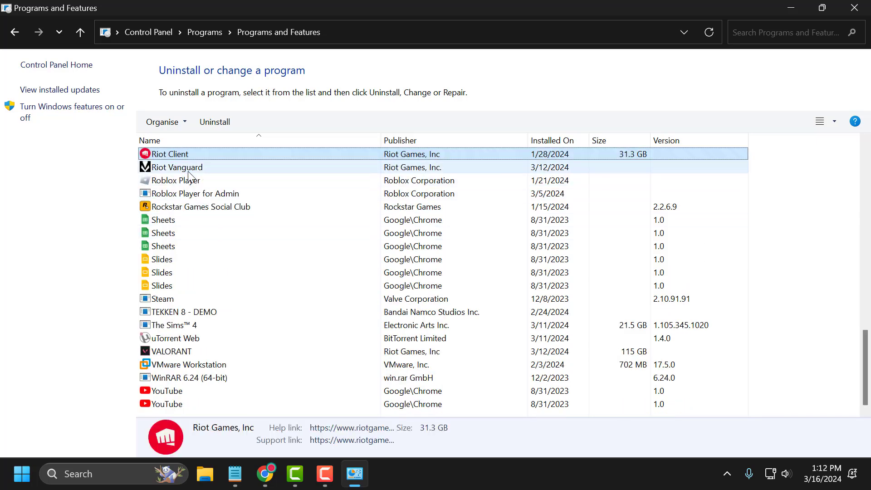
click(184, 167)
right_click(184, 167)
click(202, 176)
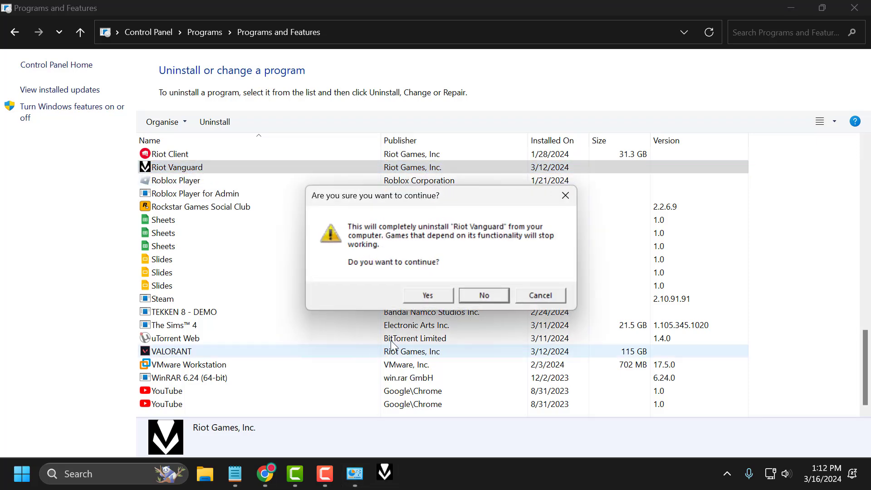
click(427, 296)
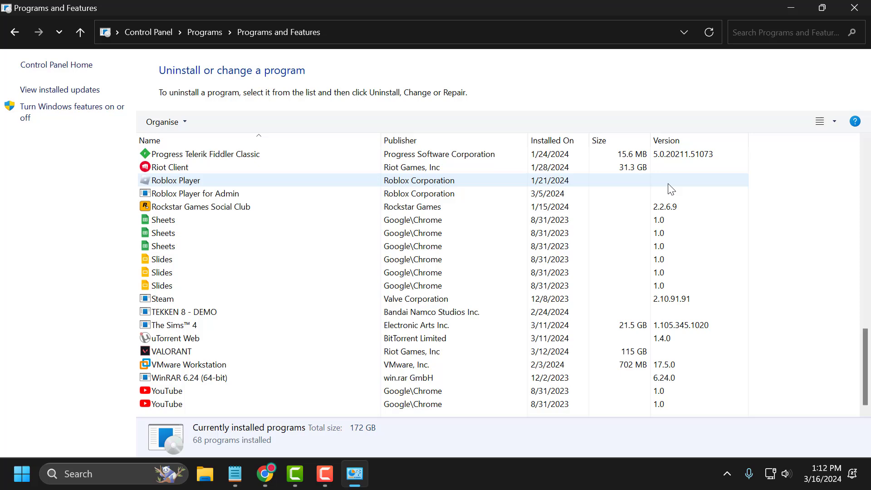
Close Programs and Features and click Update in Riot Client to reinstall Vanguard
click(855, 9)
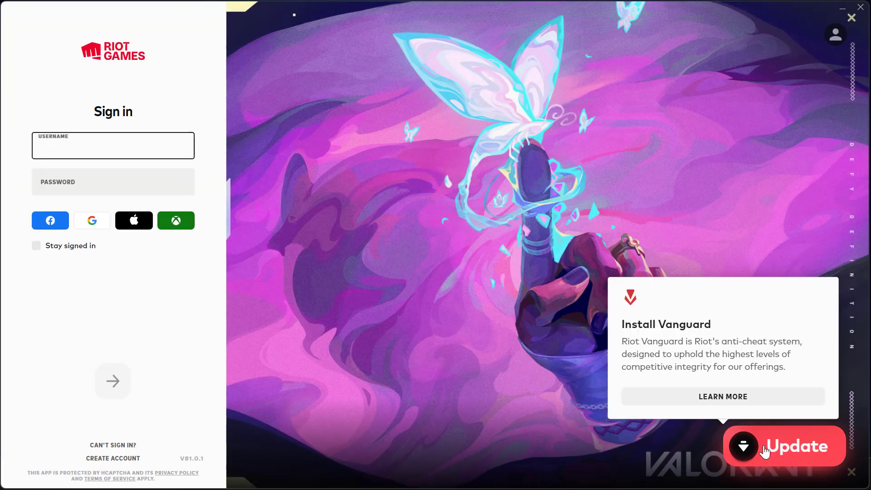
click(766, 451)
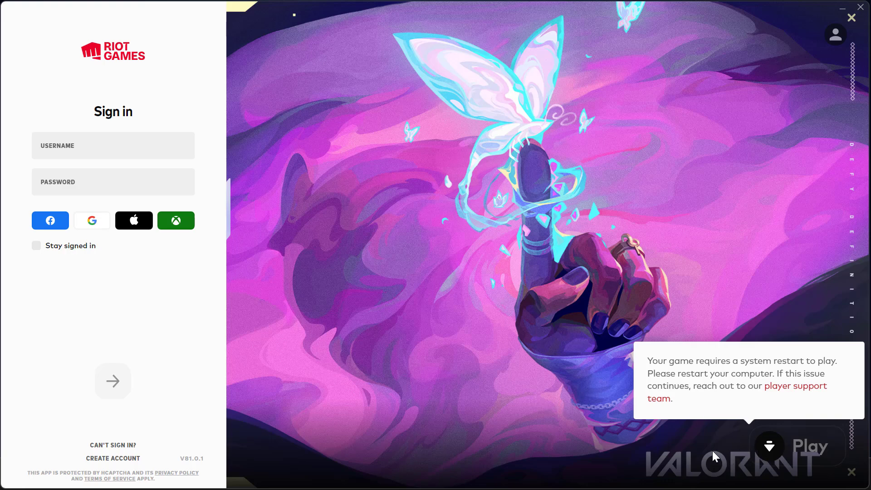
Close Riot Client and open Services from a 'ser' search
click(861, 6)
click(98, 476)
text(ser)
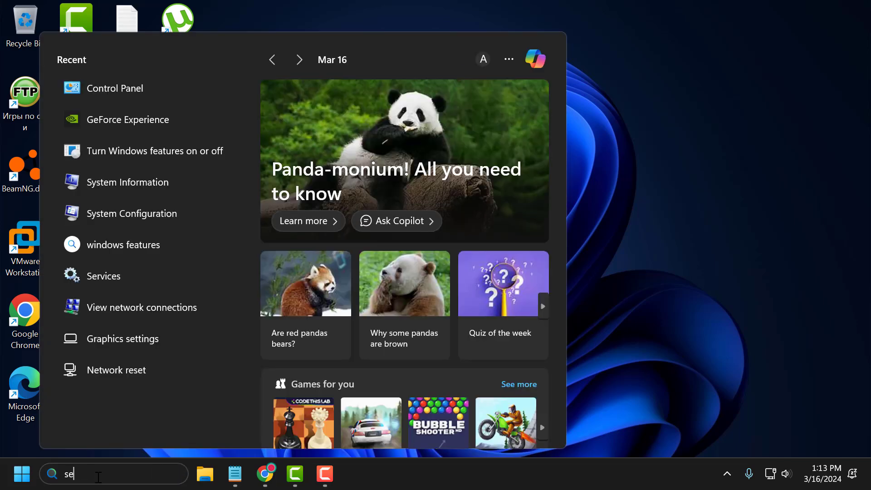
click(115, 134)
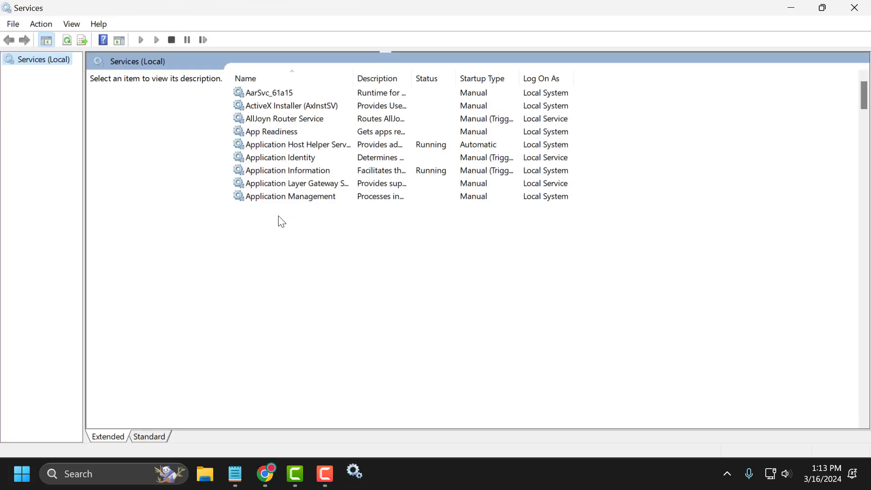
Set the vgc service's startup type to Automatic, start it, and apply
click(274, 157)
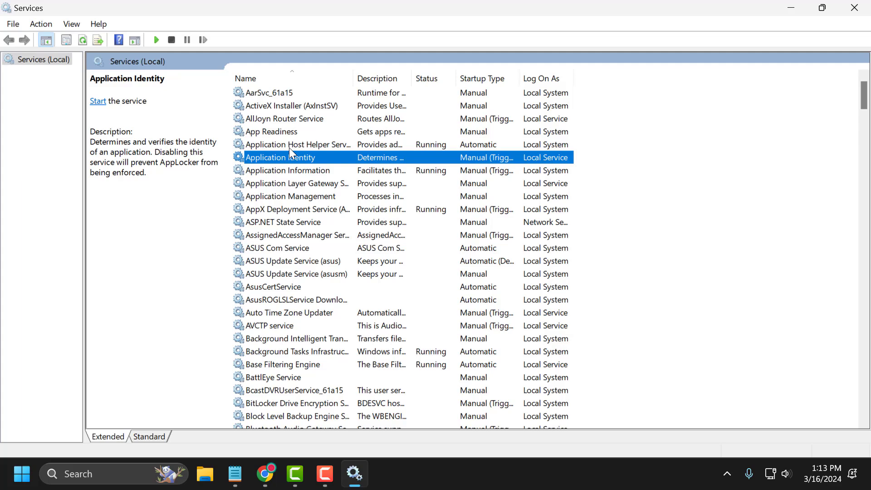
key(v)
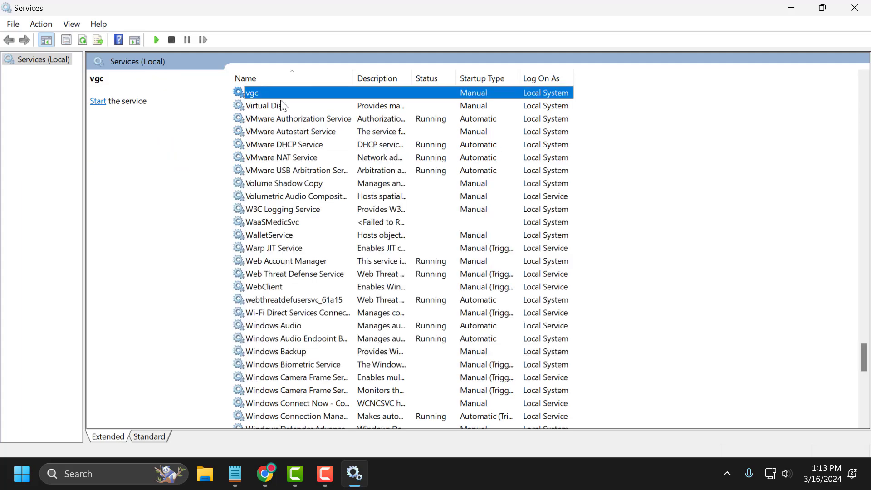
double_click(254, 91)
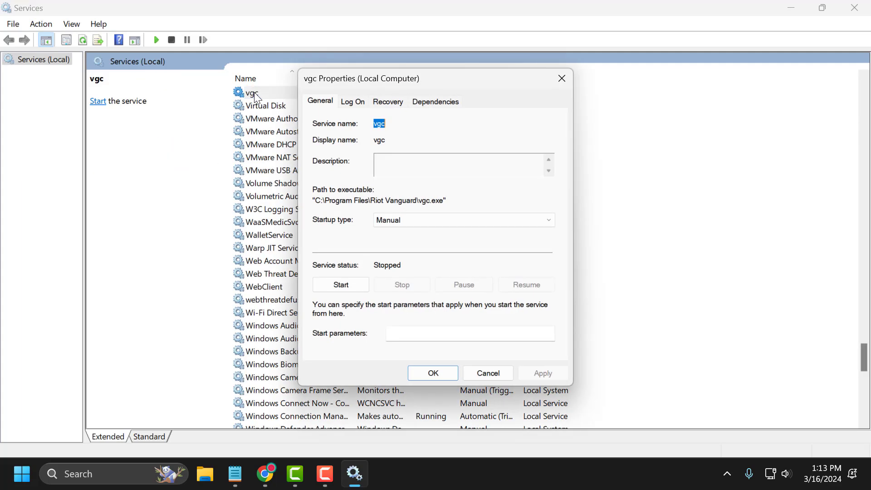
click(425, 219)
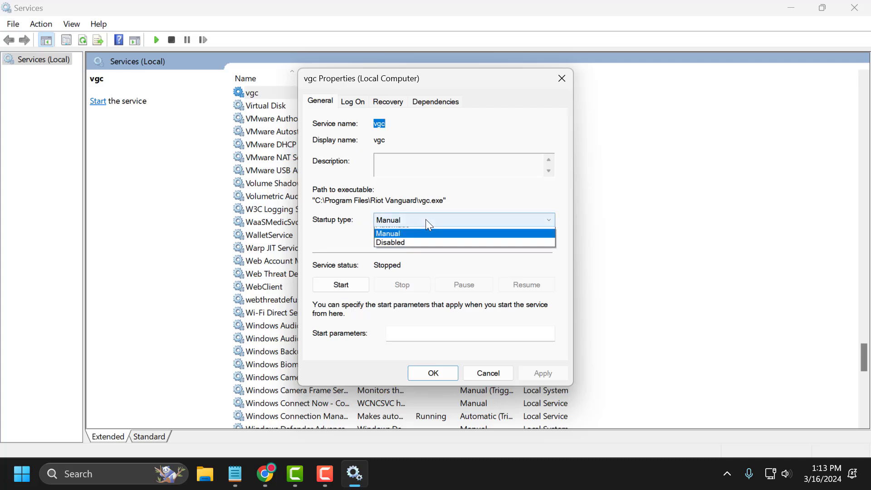
click(418, 242)
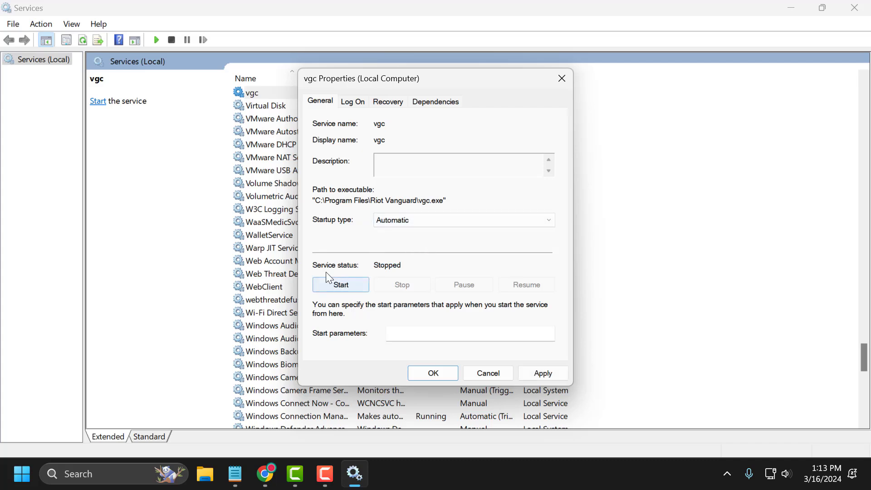
click(359, 289)
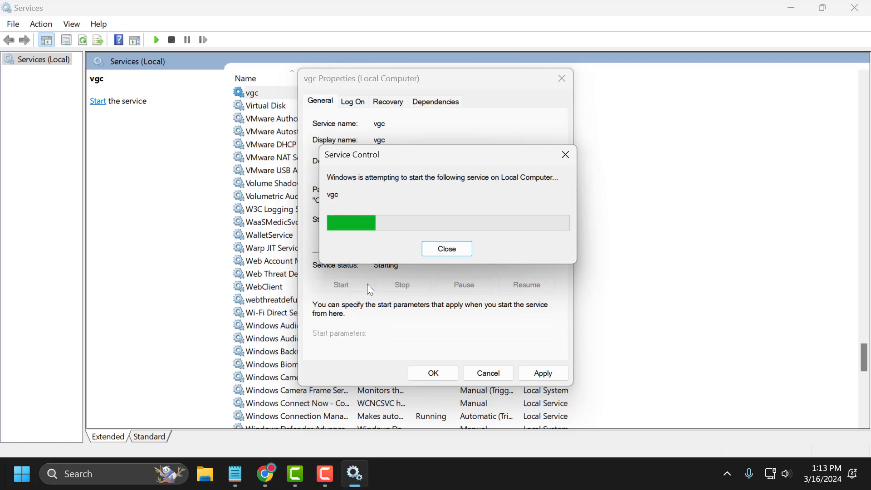
click(551, 377)
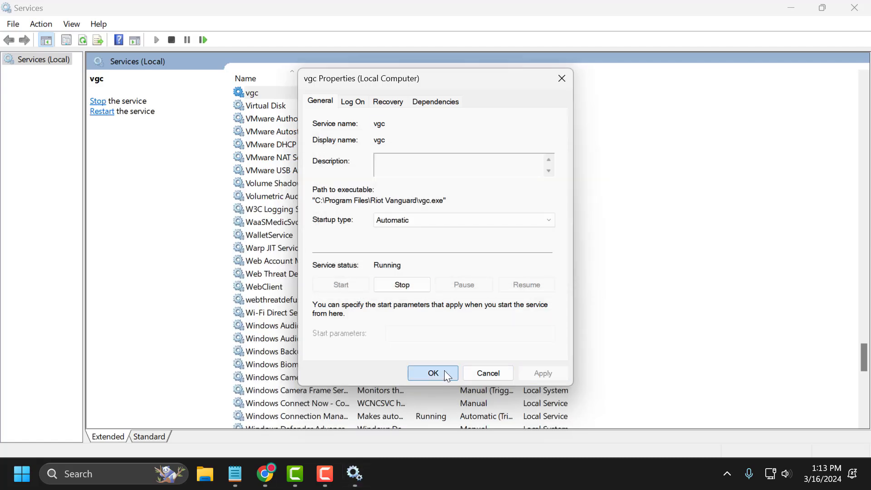
click(445, 370)
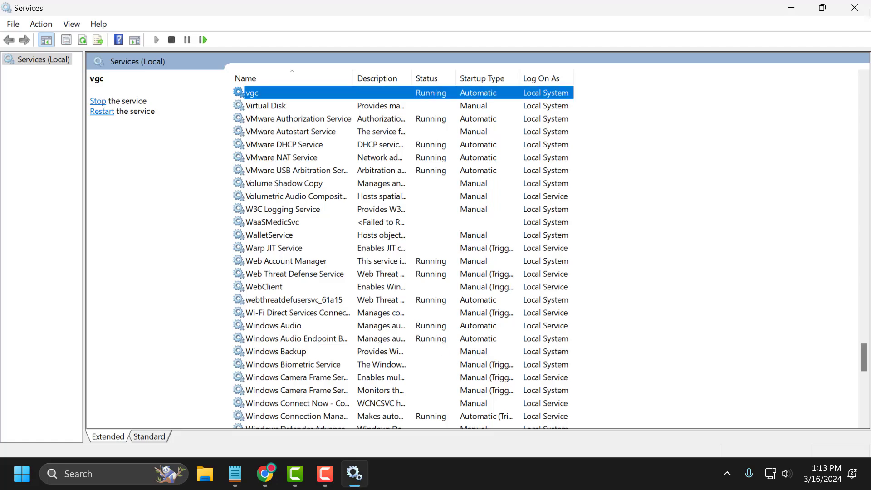
Close the Services window
click(855, 8)
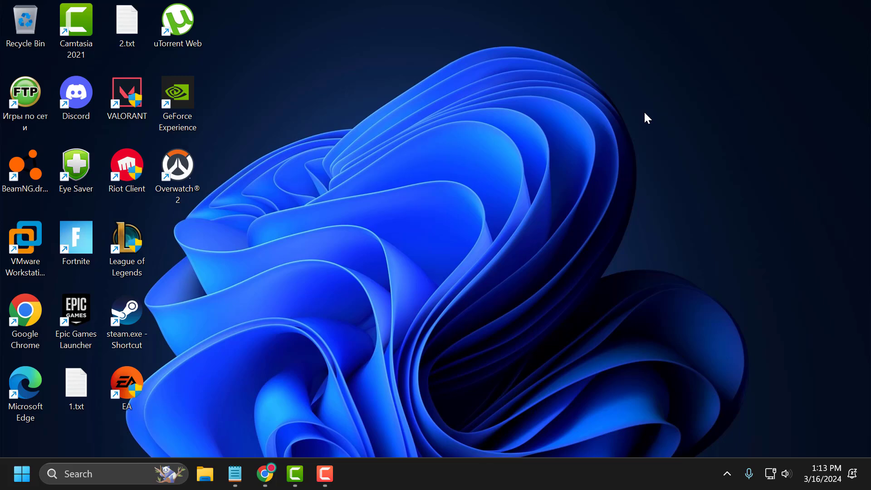
Open the Ethernet adapter's Internet Protocol Version 4 (TCP/IPv4) properties
click(104, 468)
text(view network connections)
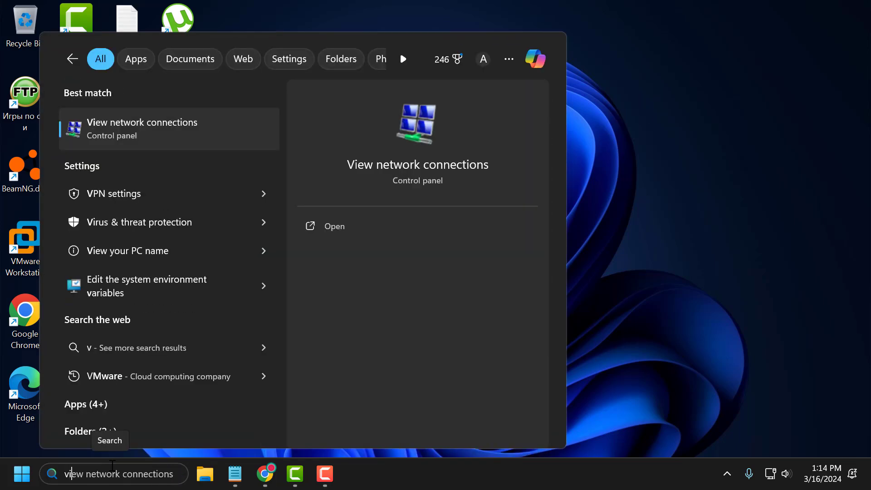
click(157, 133)
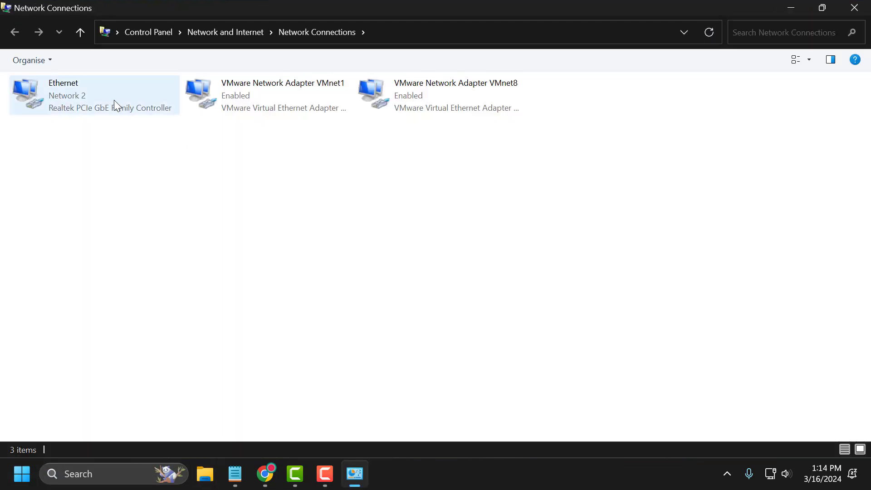
right_click(71, 97)
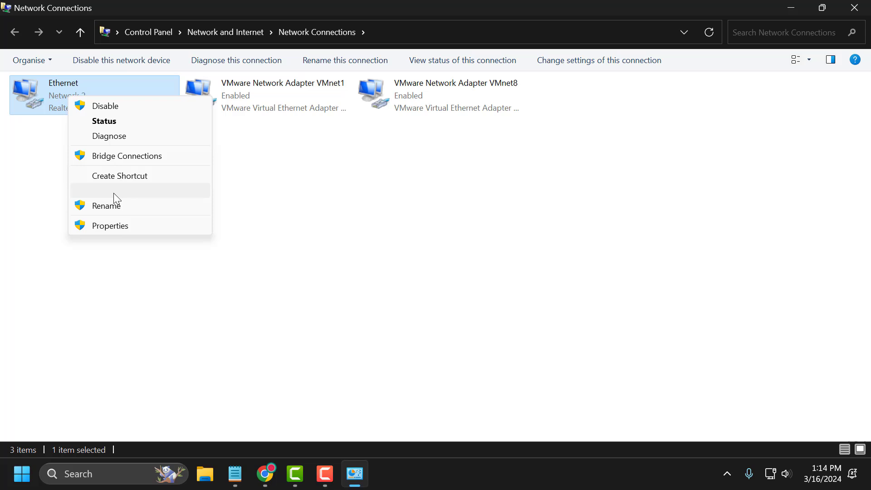
click(116, 227)
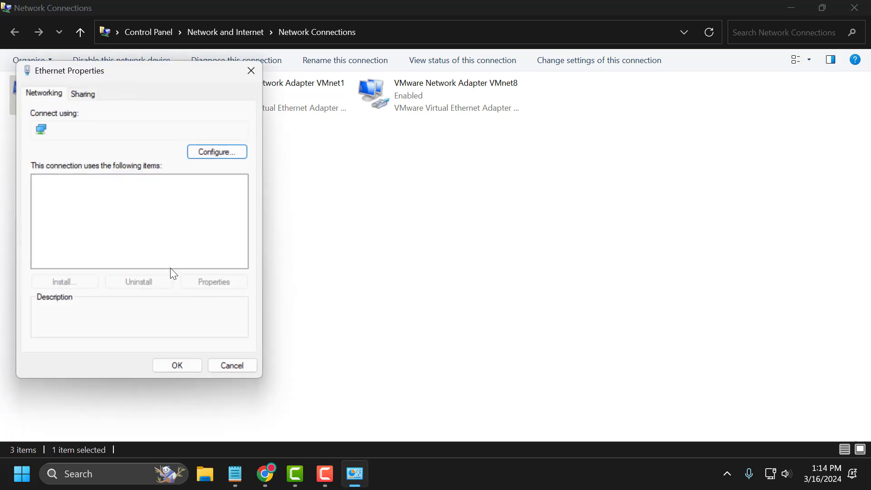
click(91, 238)
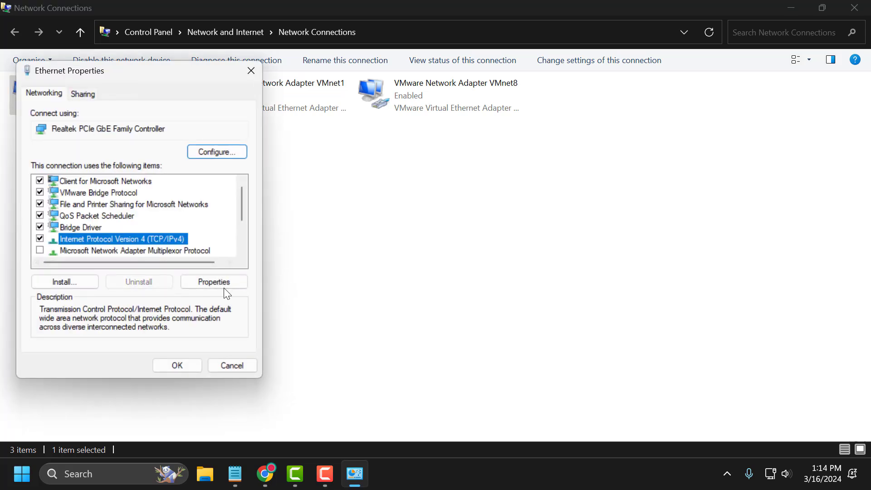
click(208, 280)
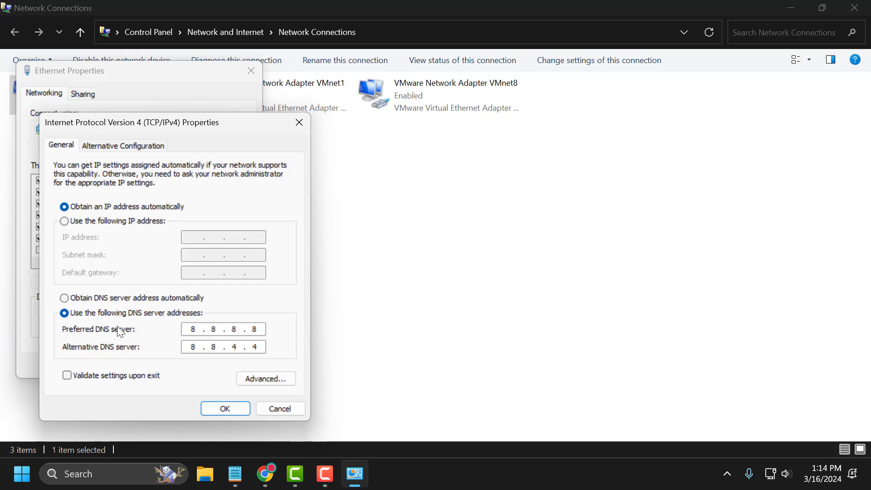
Use manual DNS servers 8.8.8.8 and 8.8.4.4, then save and close Ethernet properties
click(75, 297)
click(70, 313)
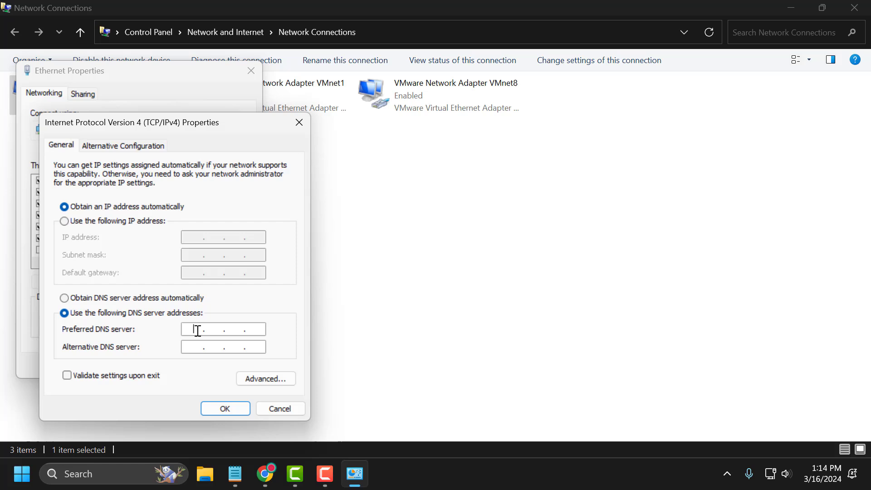
text(8.8.8.8)
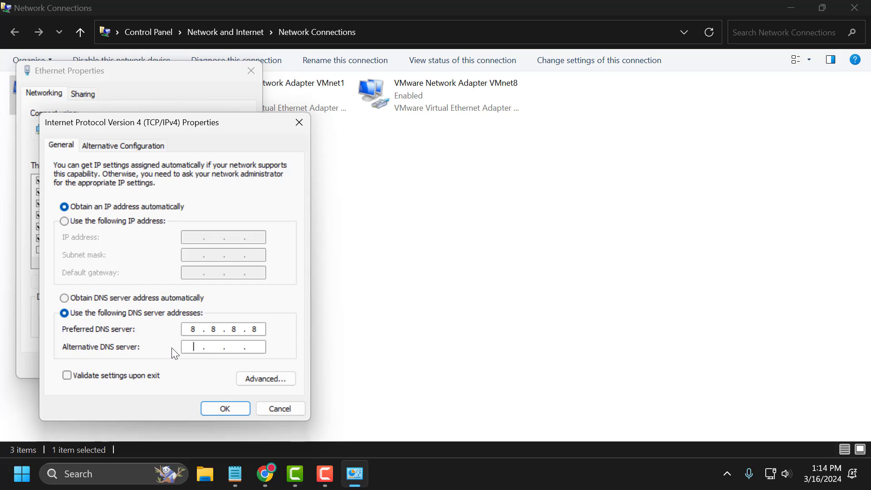
text(8.8.4.4)
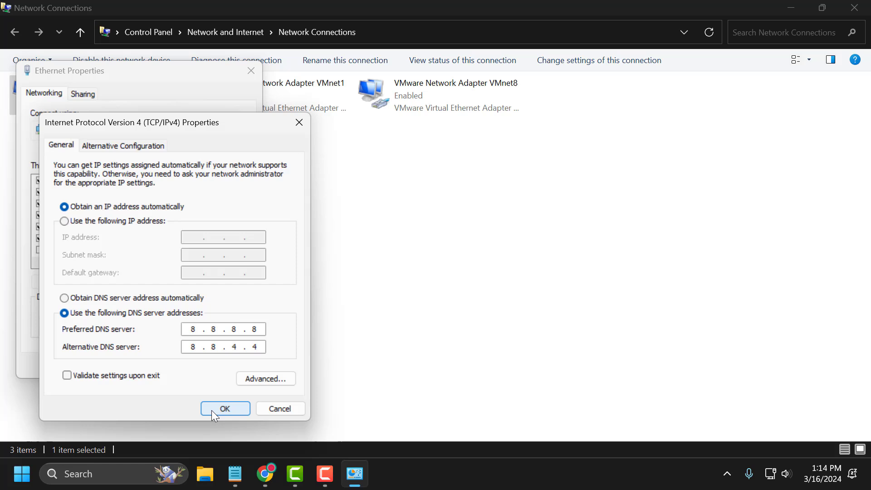
click(213, 409)
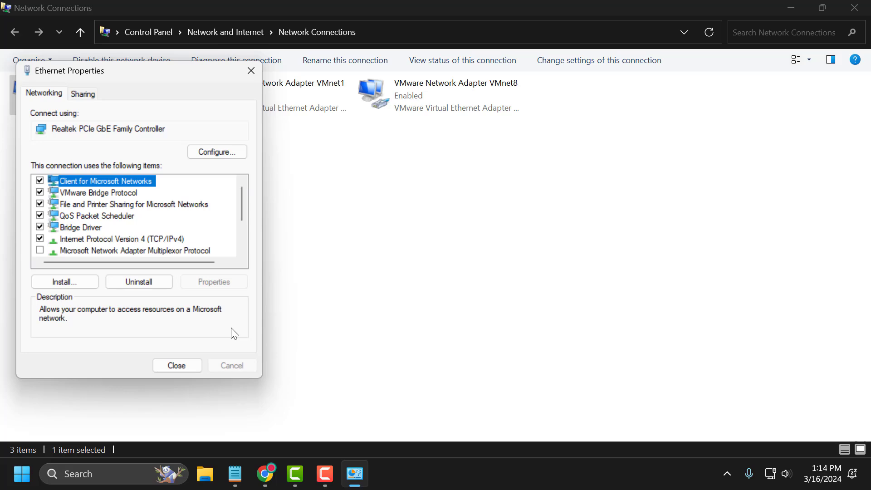
click(181, 368)
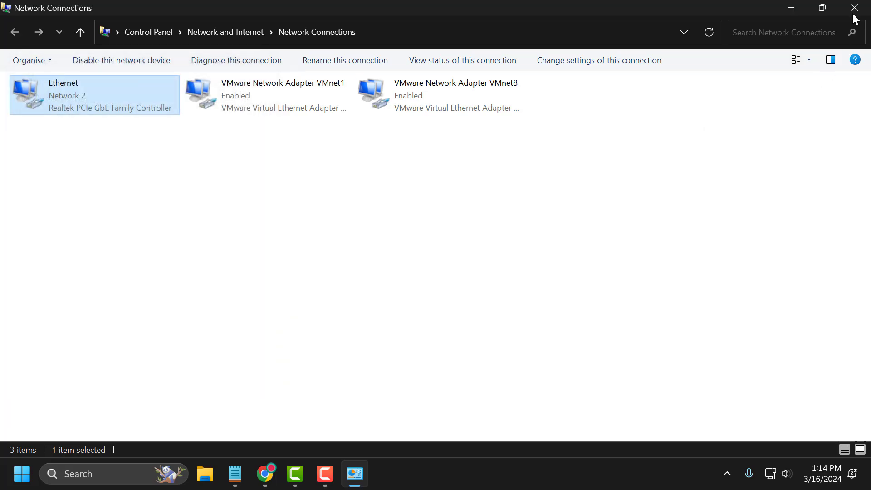
Close the Network Connections window
click(853, 14)
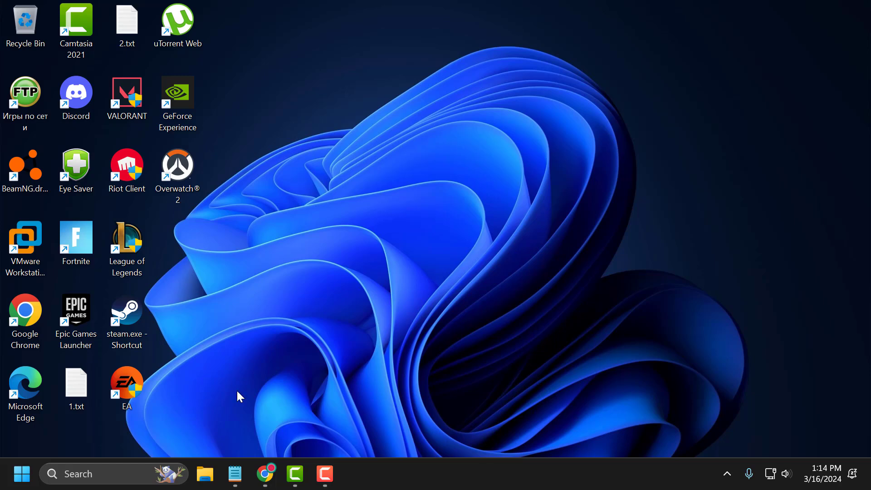
Launch Command Prompt as administrator
click(141, 465)
text(cm)
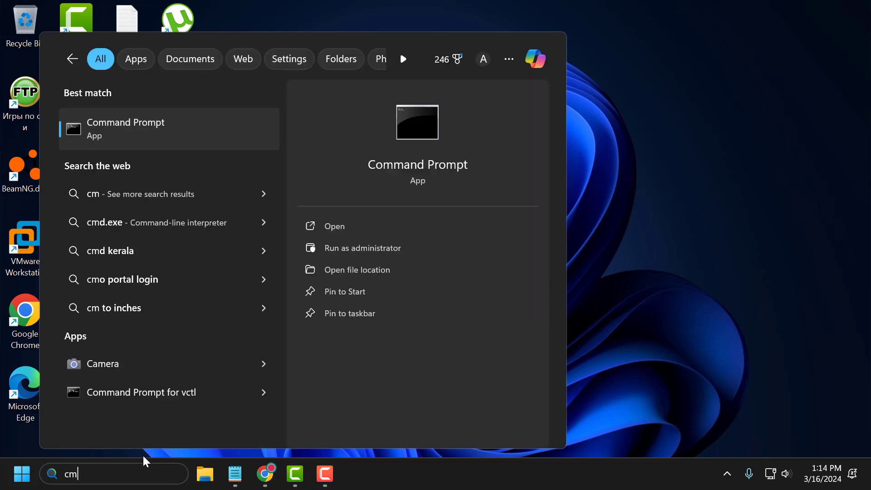
text(dd)
right_click(145, 129)
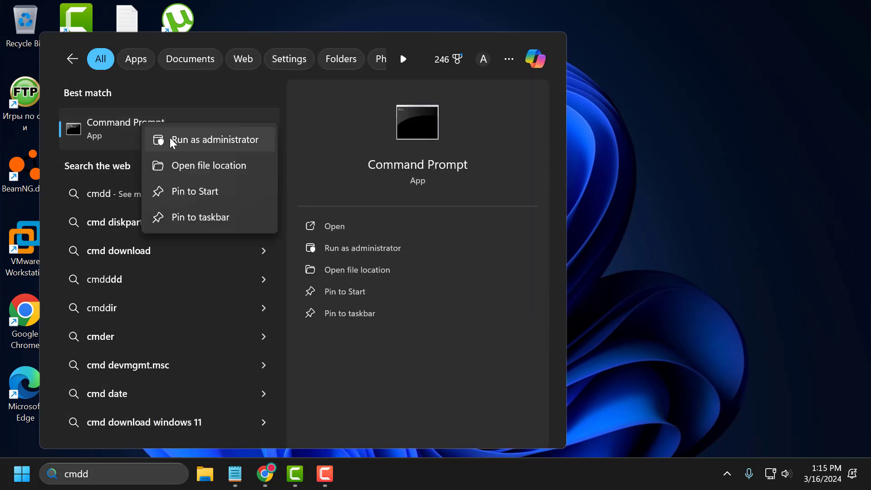
click(173, 142)
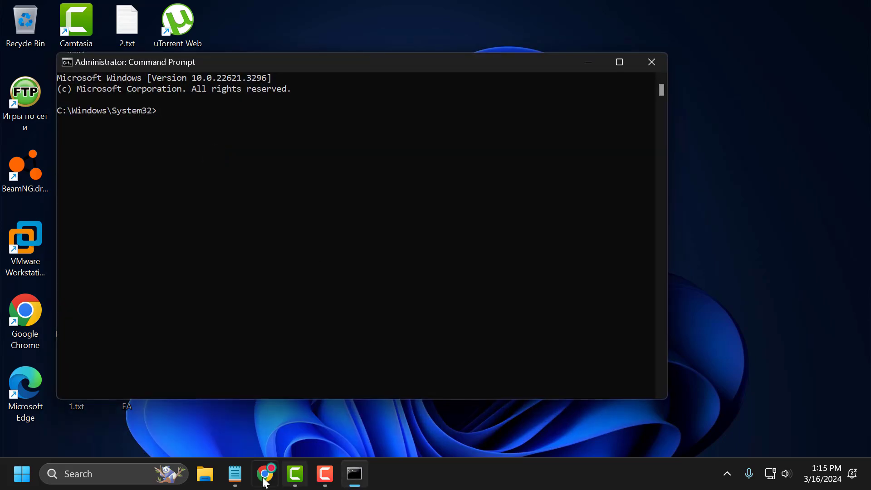
Copy ipconfig /flushdns from 2.txt and run it in Command Prompt
click(235, 474)
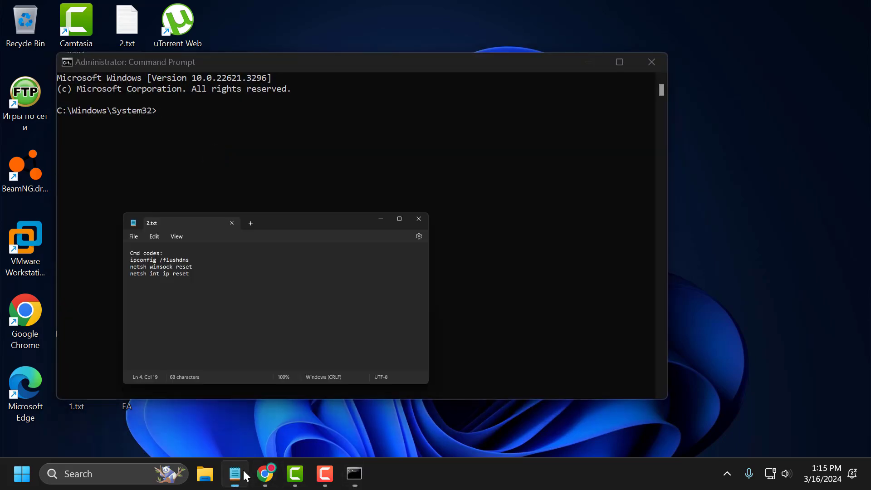
triple_click(186, 131)
key(ctrl+c)
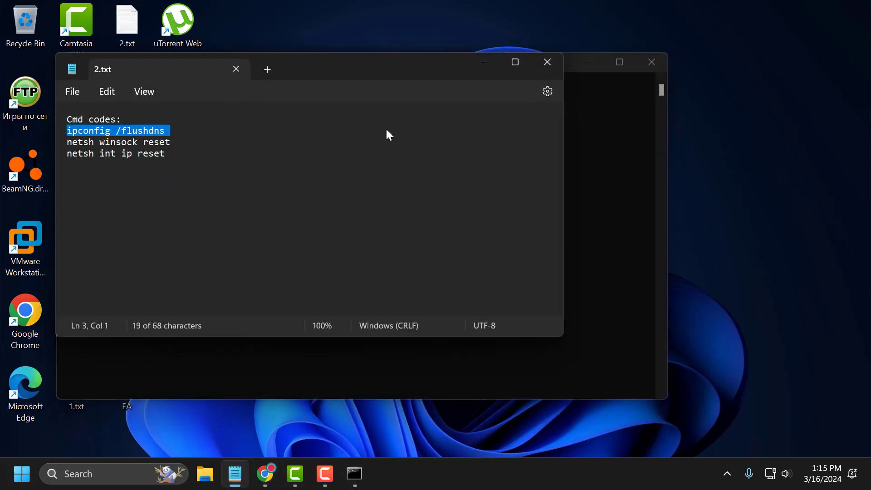
click(474, 63)
right_click(369, 74)
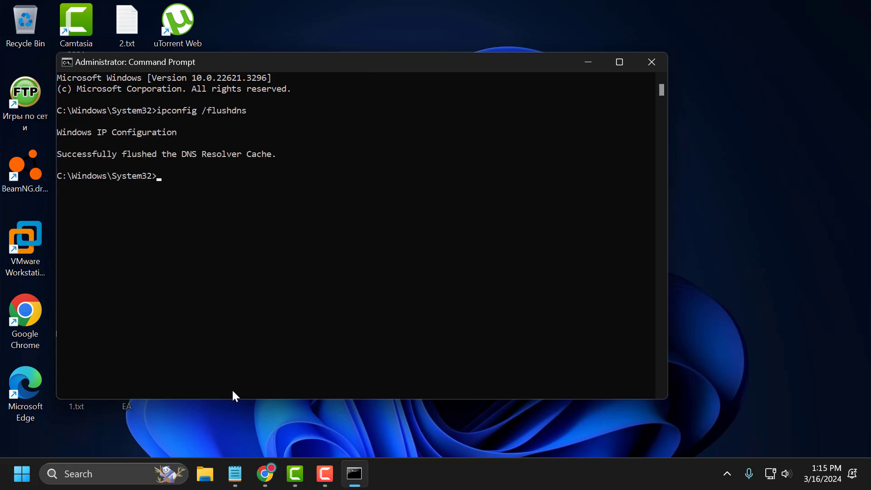
Copy netsh winsock reset from 2.txt and run it
click(235, 474)
click(203, 131)
triple_click(203, 153)
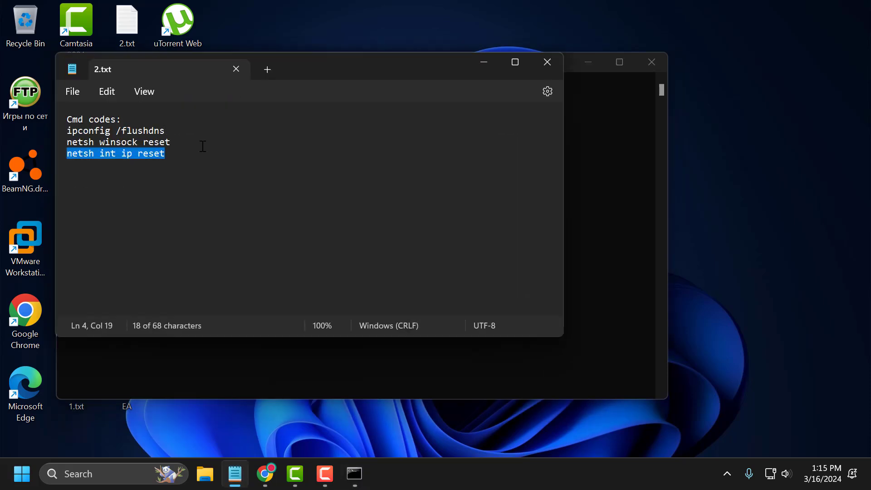
triple_click(203, 143)
key(ctrl+c)
click(482, 65)
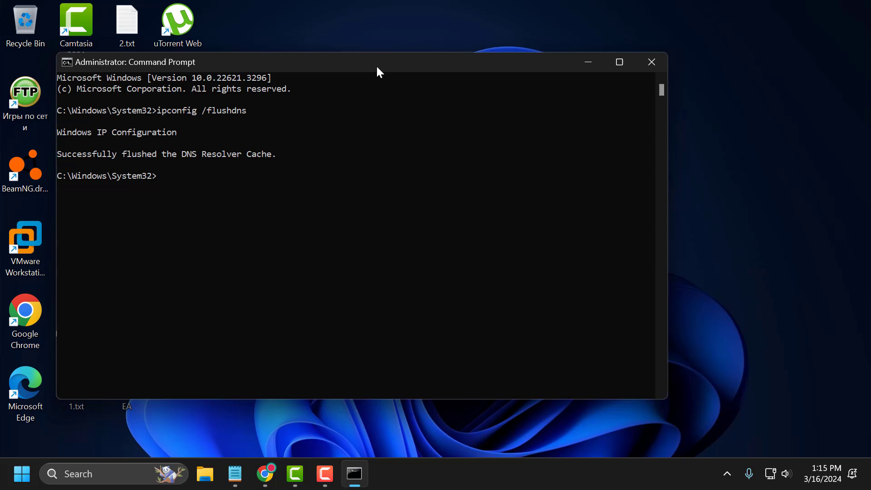
right_click(386, 118)
Copy netsh int ip reset from 2.txt and paste it into Command Prompt
click(235, 467)
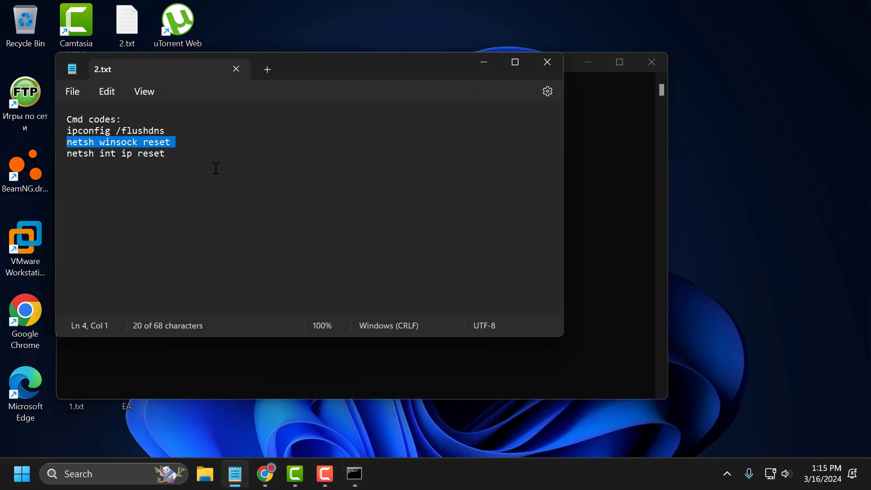
click(213, 155)
triple_click(213, 155)
key(ctrl+c)
click(472, 63)
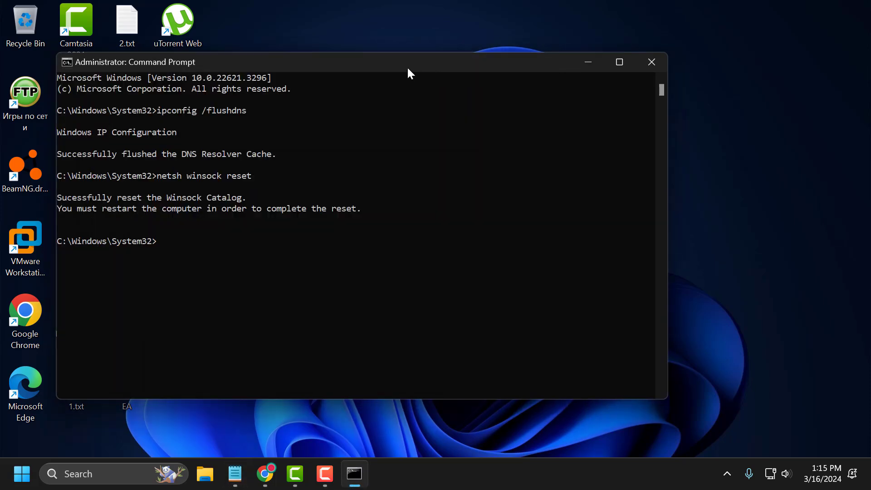
right_click(406, 66)
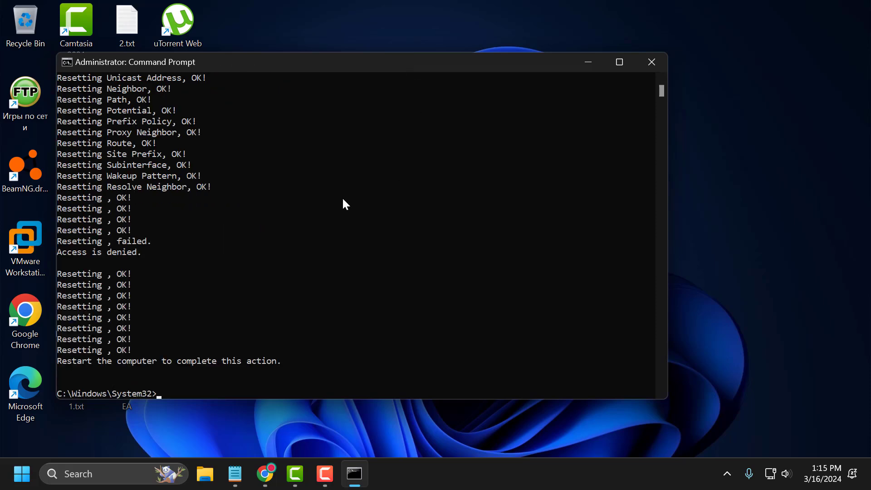
Close Command Prompt and open the local app data folder via Run
click(657, 65)
right_click(21, 474)
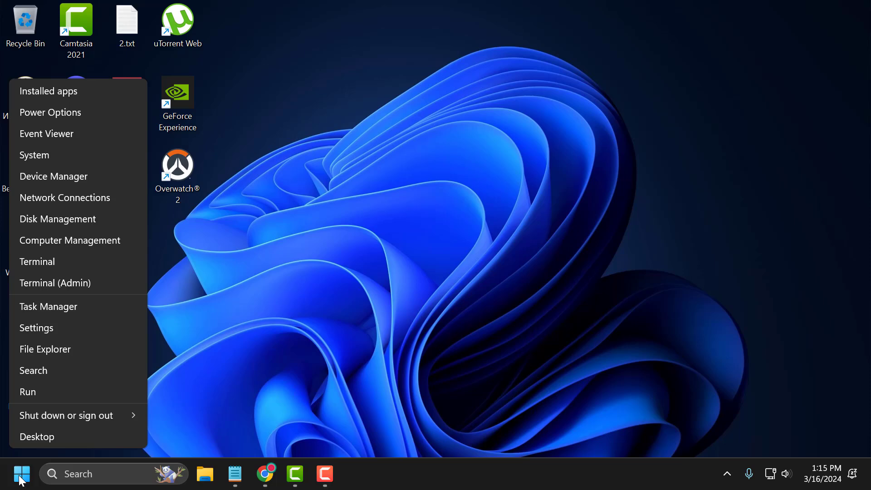
click(33, 401)
click(126, 379)
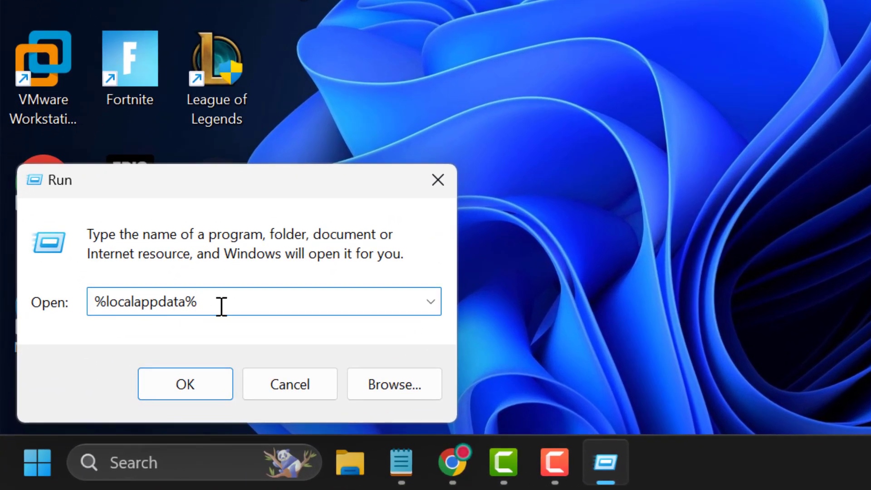
click(191, 390)
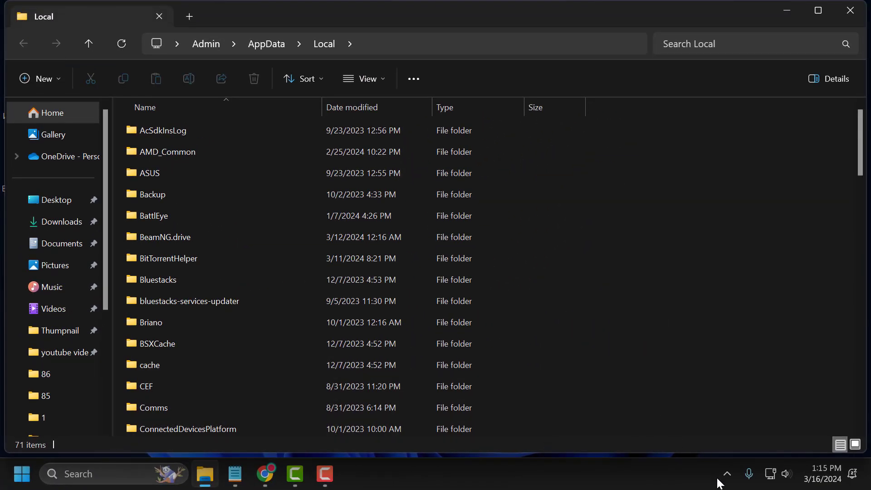
Quit the Riot client from the notification area
click(727, 474)
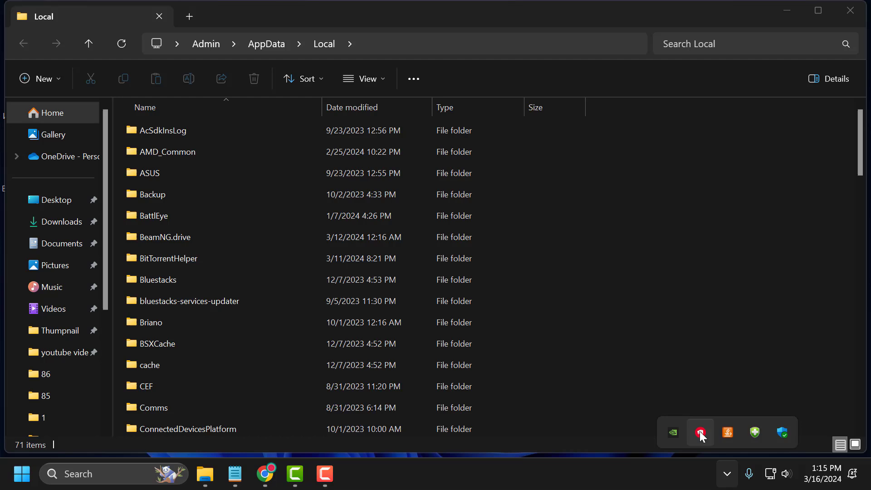
right_click(700, 431)
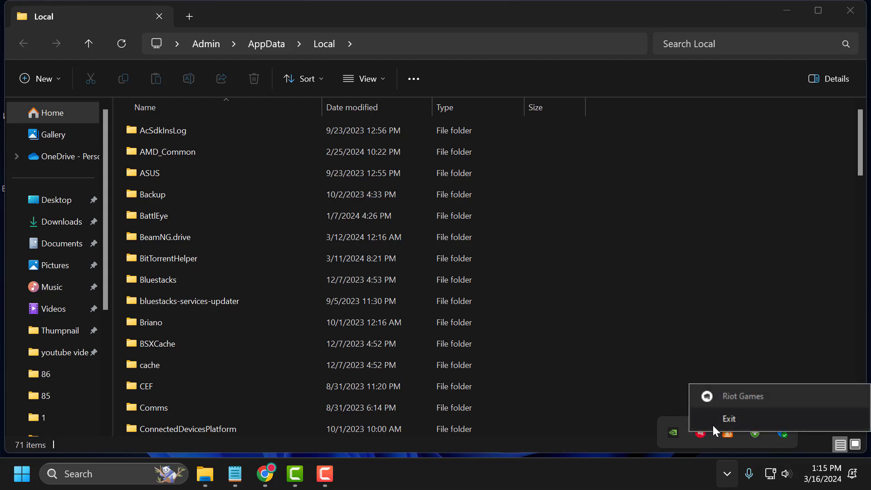
click(713, 426)
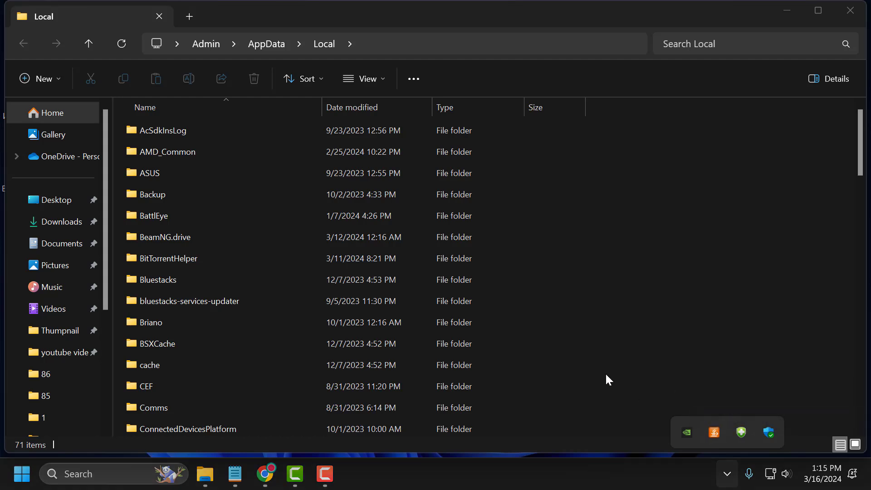
Delete the VALORANT folder from AppData\Local
click(360, 265)
key(v)
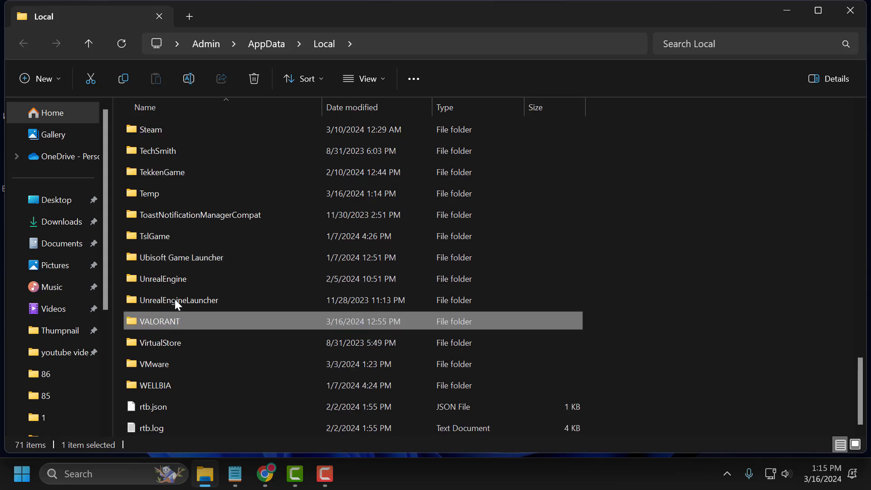
right_click(172, 321)
click(260, 110)
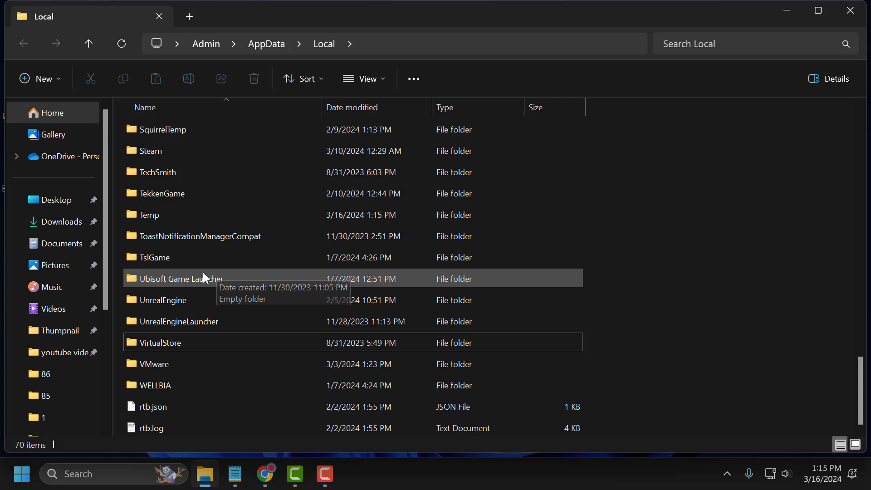
Delete the VALORANT folder inside Riot Games, then close File Explorer
key(r)
key(Down)
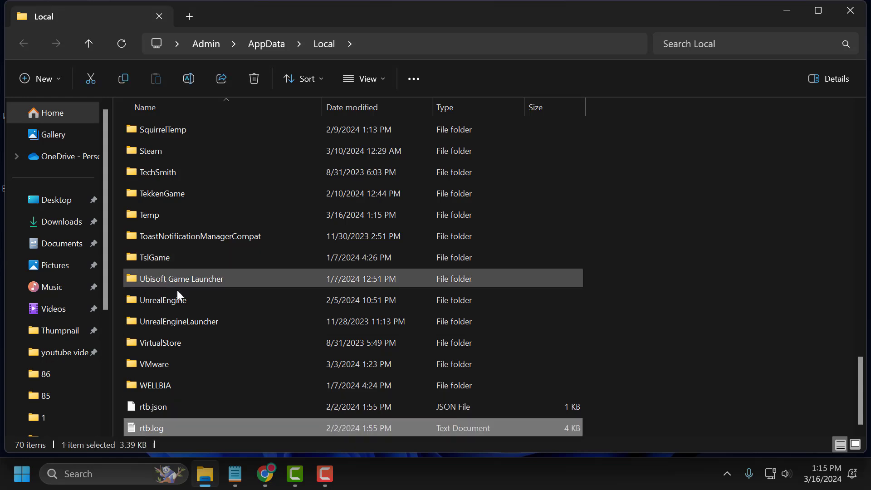
key(r)
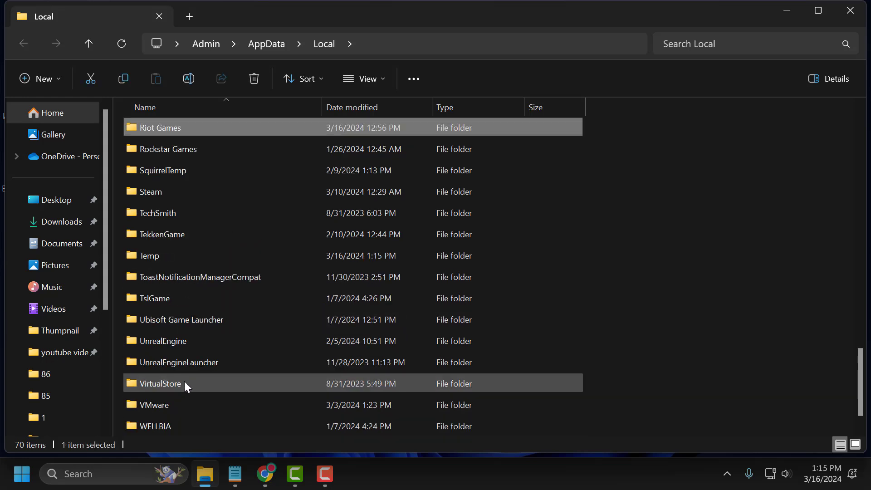
double_click(165, 126)
click(157, 179)
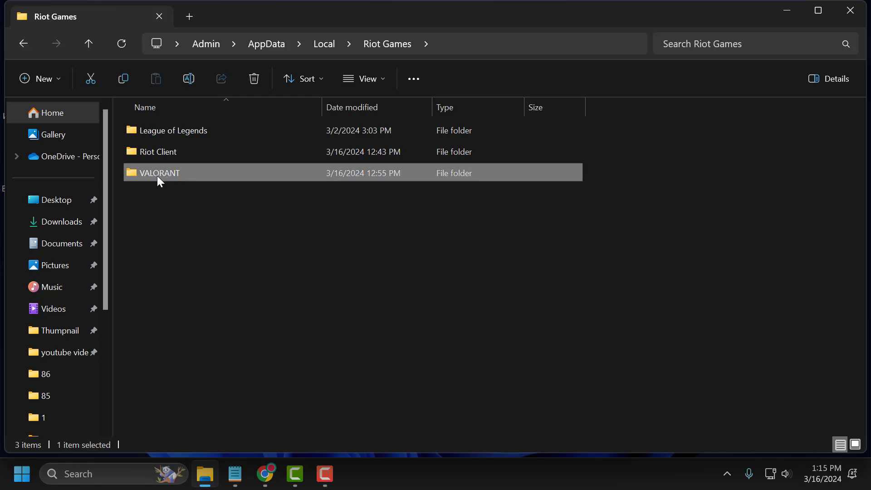
right_click(157, 174)
key(Escape)
key(Delete)
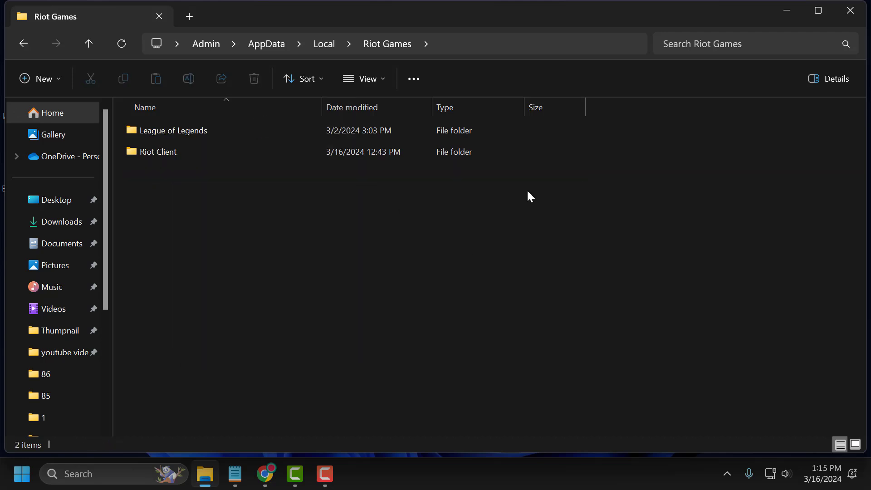
click(842, 18)
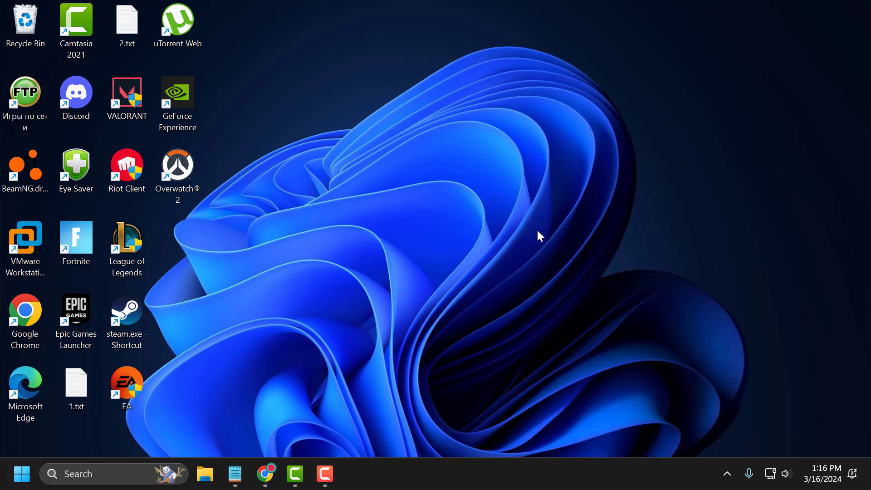
Open Control Panel's list of installed programs
click(130, 472)
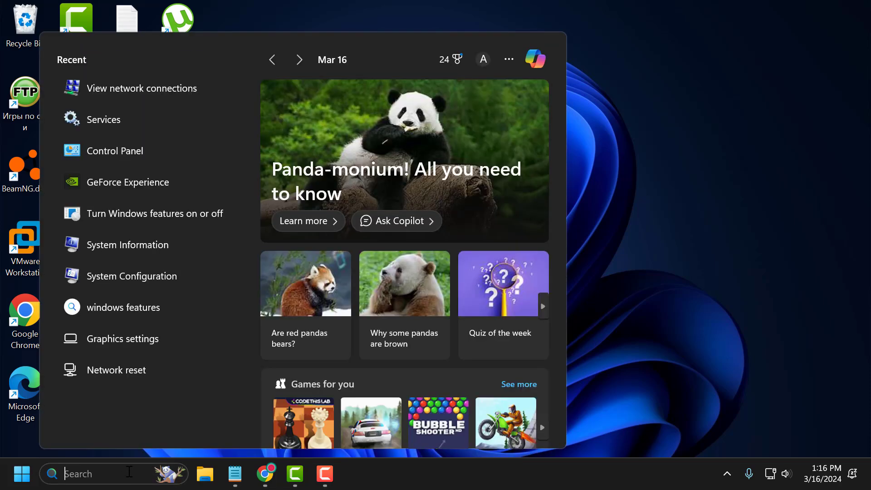
text(control Panel)
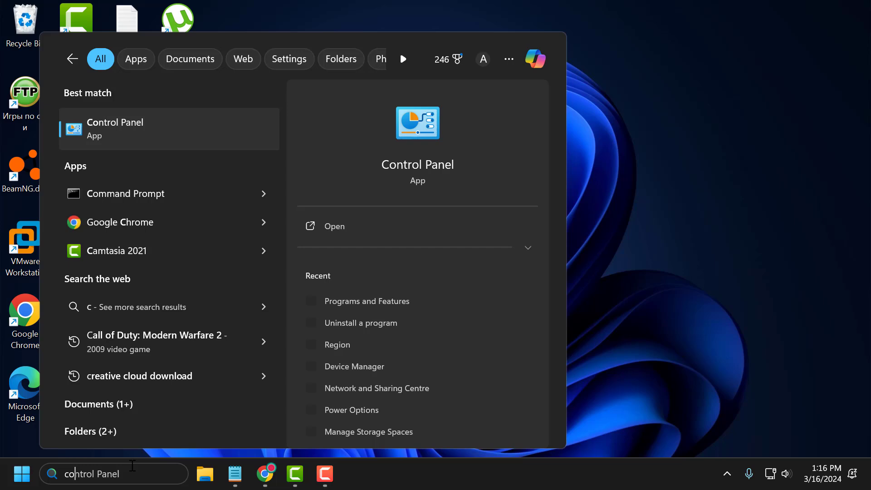
click(151, 138)
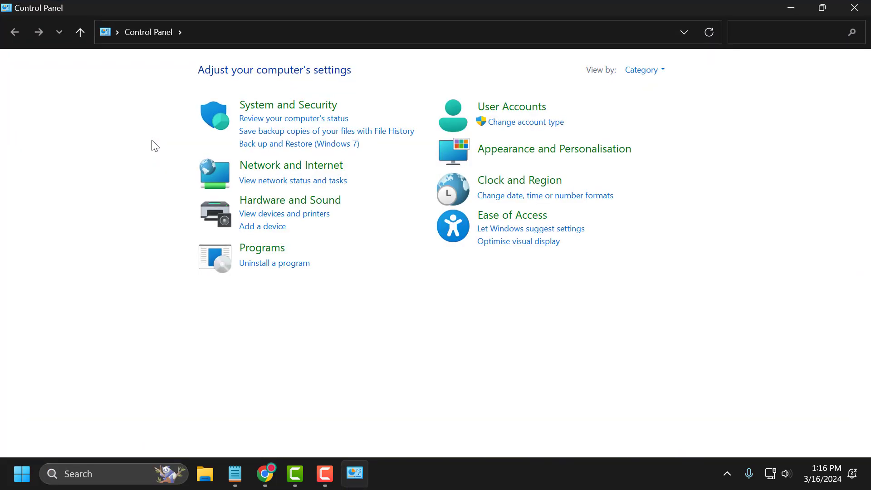
click(297, 265)
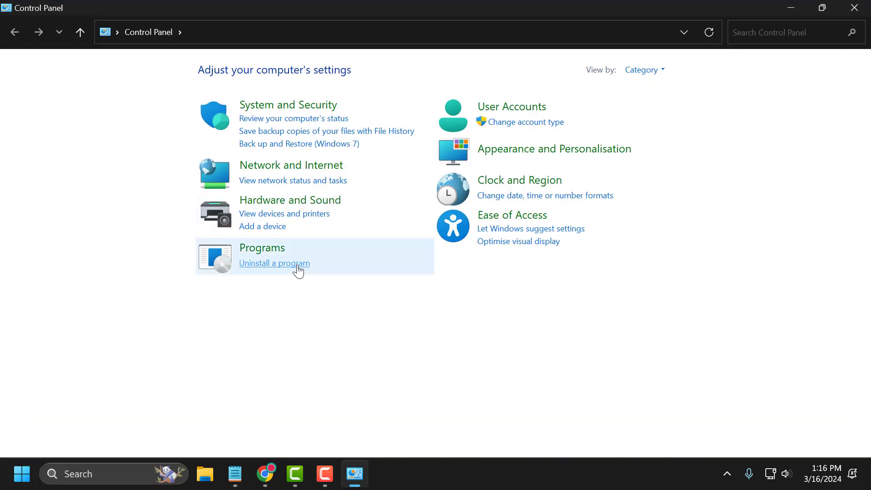
Uninstall VALORANT and close Programs and Features
click(229, 275)
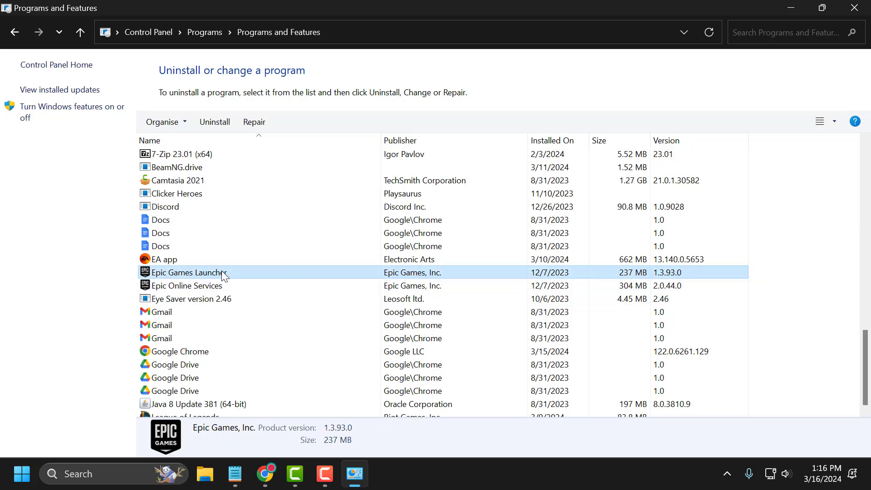
key(v)
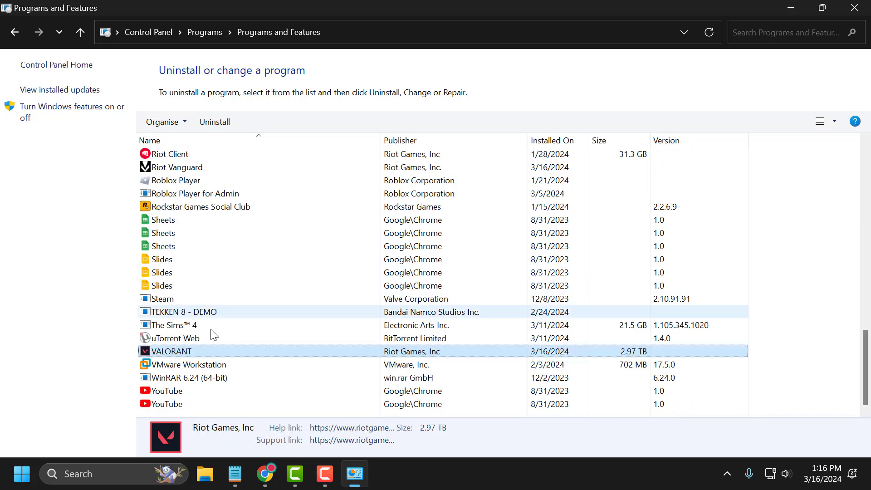
right_click(171, 356)
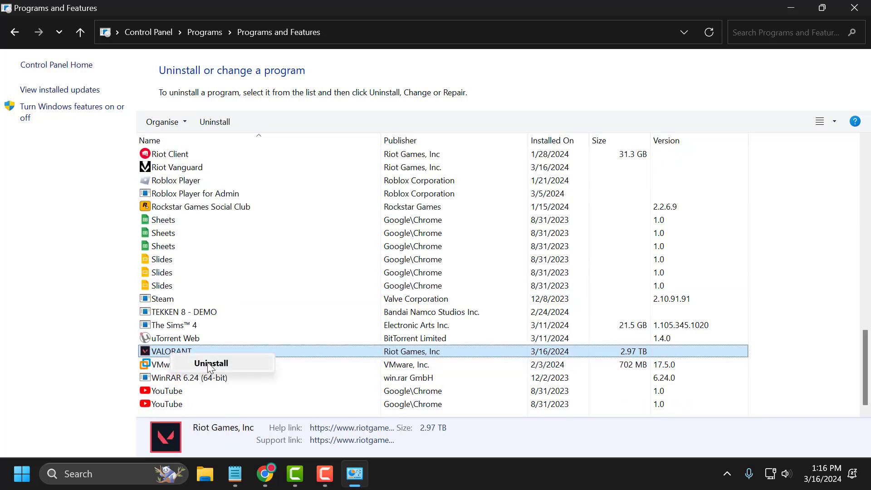
click(330, 355)
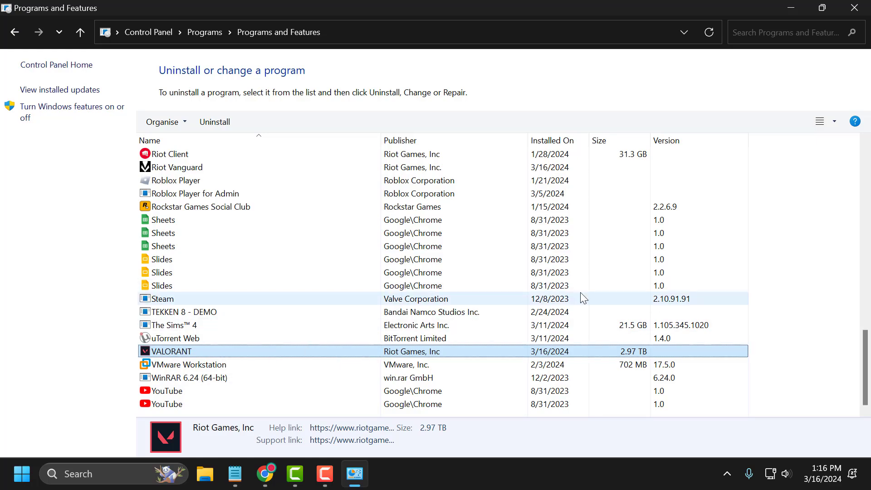
click(855, 8)
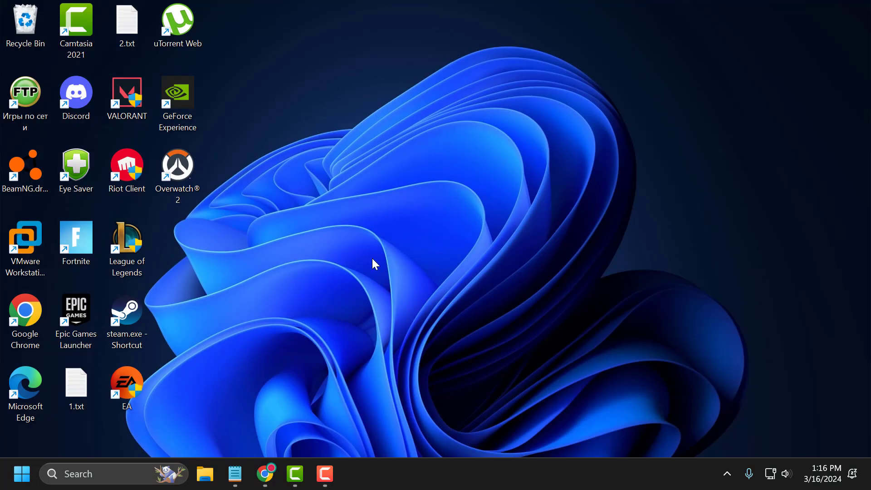
Check the VALORANT download page in Chrome, then minimize the browser
click(265, 474)
scroll(236, 191, down, 4)
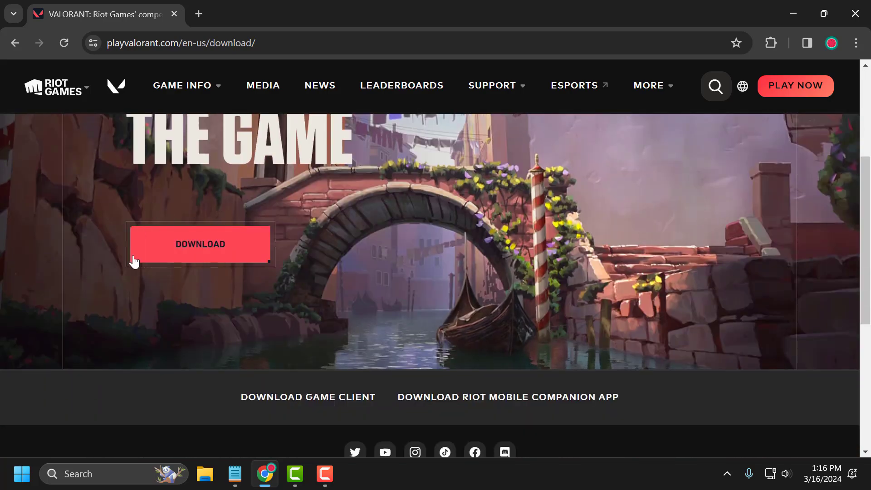
scroll(544, 191, up, 4)
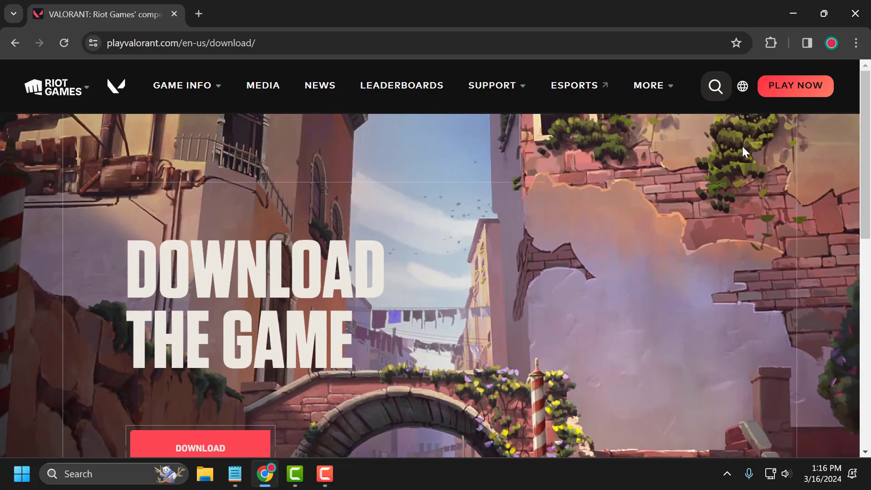
click(794, 13)
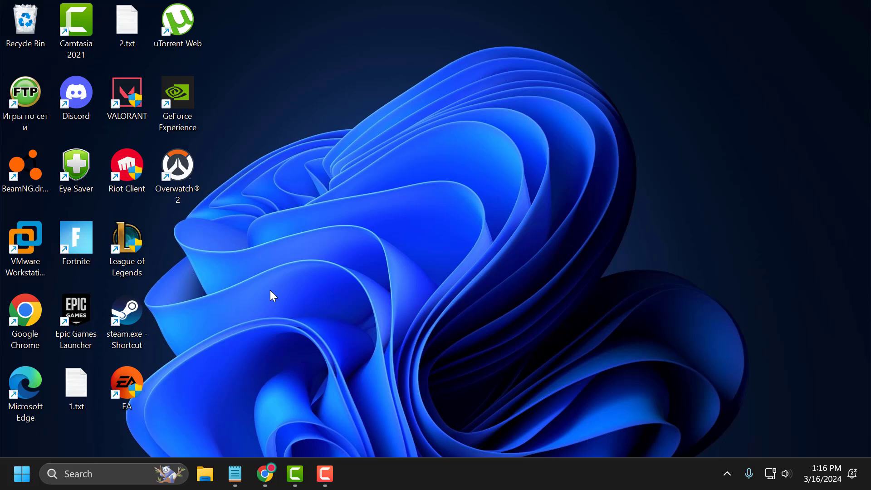